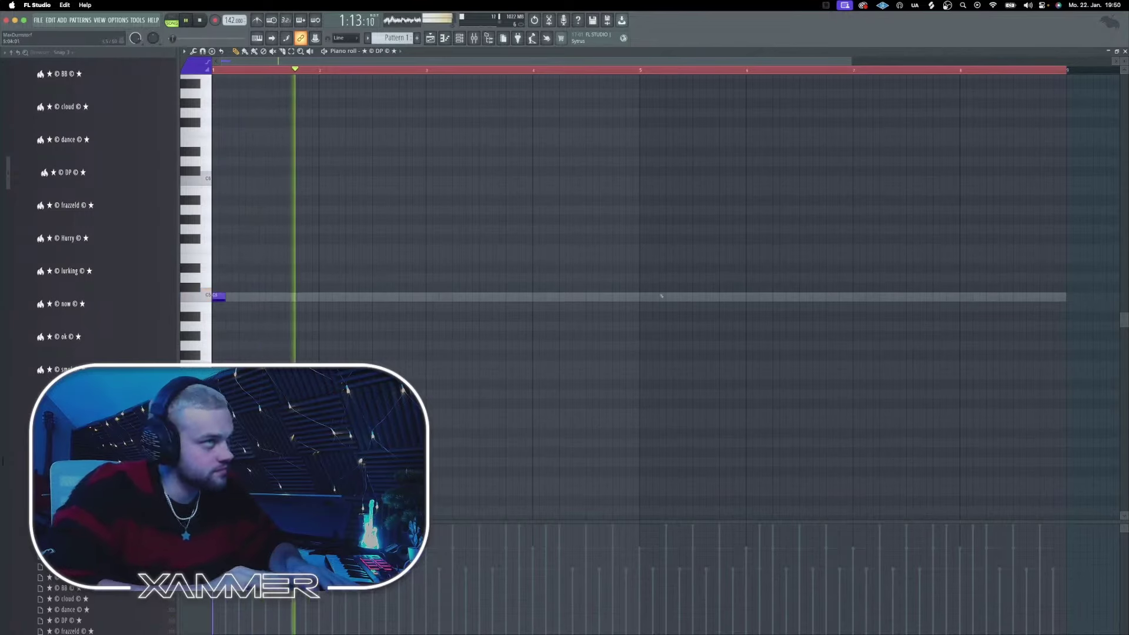
# Step: Lower the mixer volumes of the bless u, DP and Bang percussion tracks
pyautogui.press('F9')
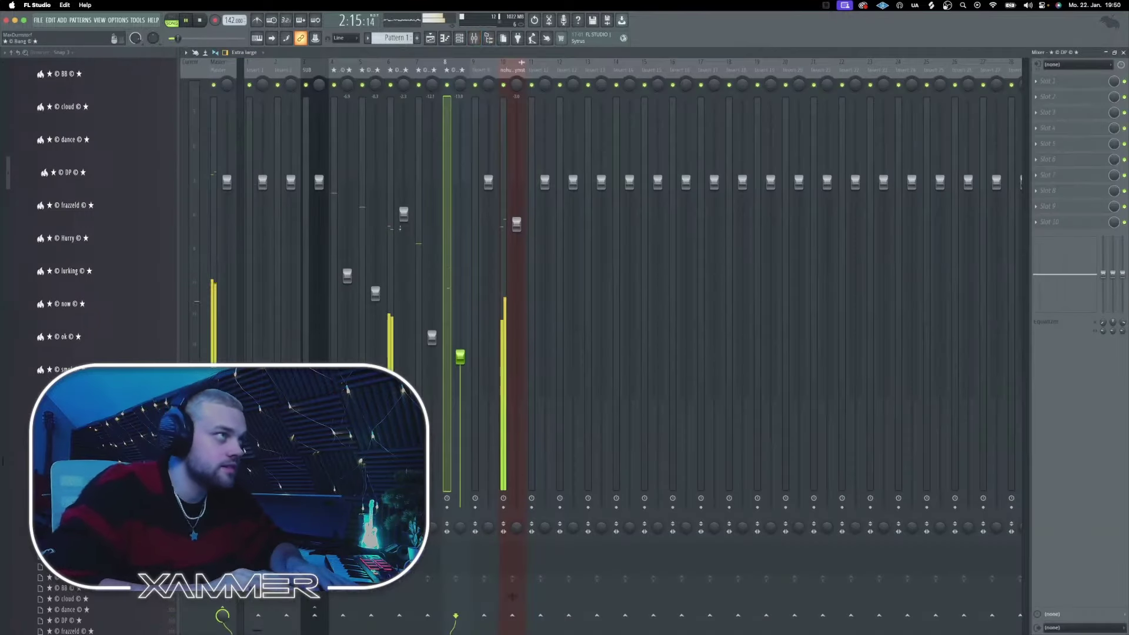
pyautogui.click(374, 297)
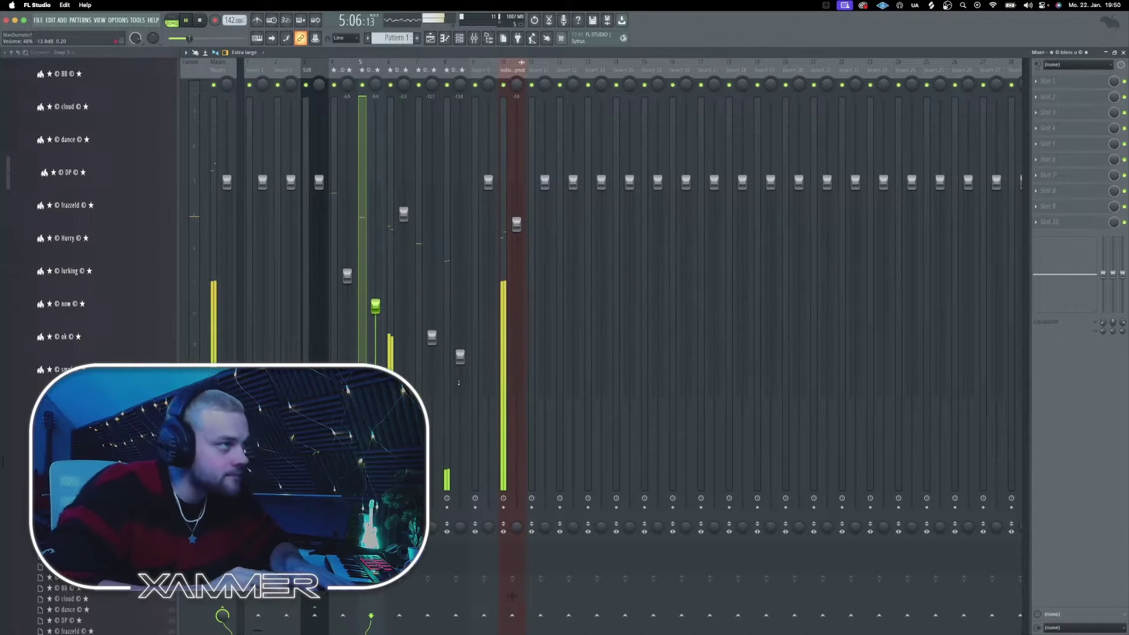
pyautogui.click(460, 357)
pyautogui.click(431, 340)
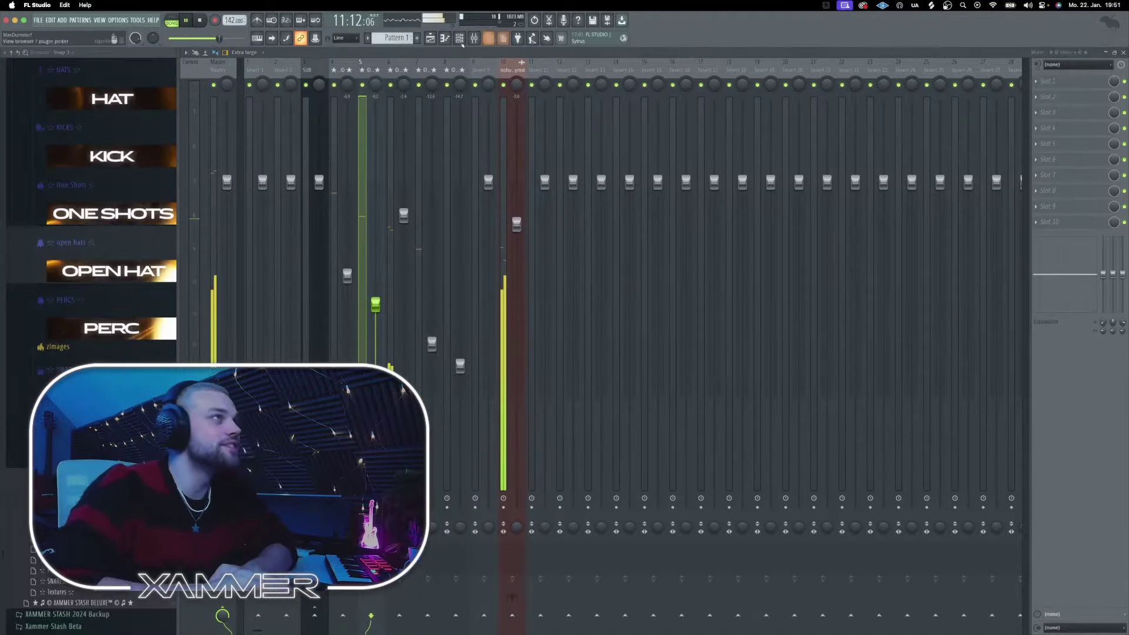
# Step: Place Blink percussion notes on C5 just after the starts of bars 1 and 3
pyautogui.click(459, 38)
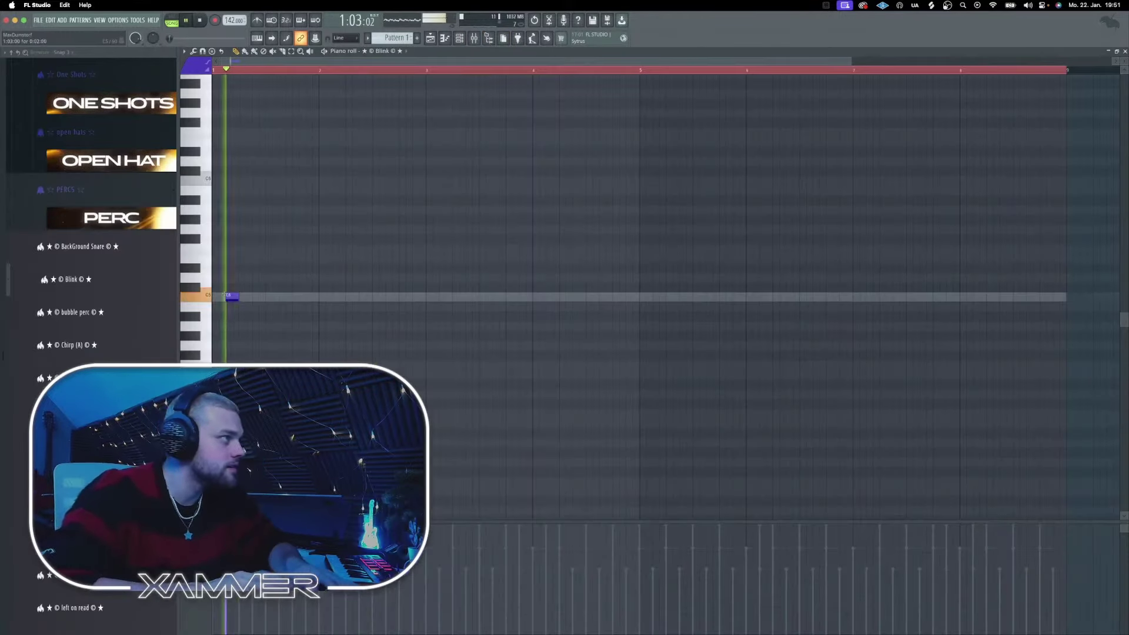
pyautogui.moveTo(643, 258); pyautogui.dragTo(653, 301)
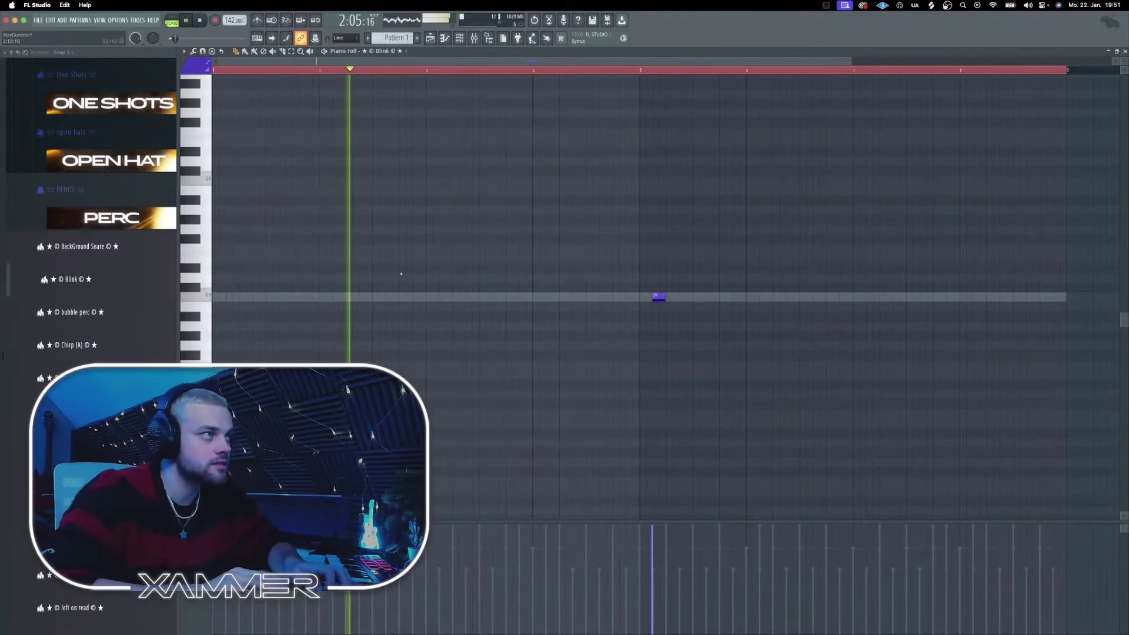
pyautogui.click(440, 298)
pyautogui.click(230, 306)
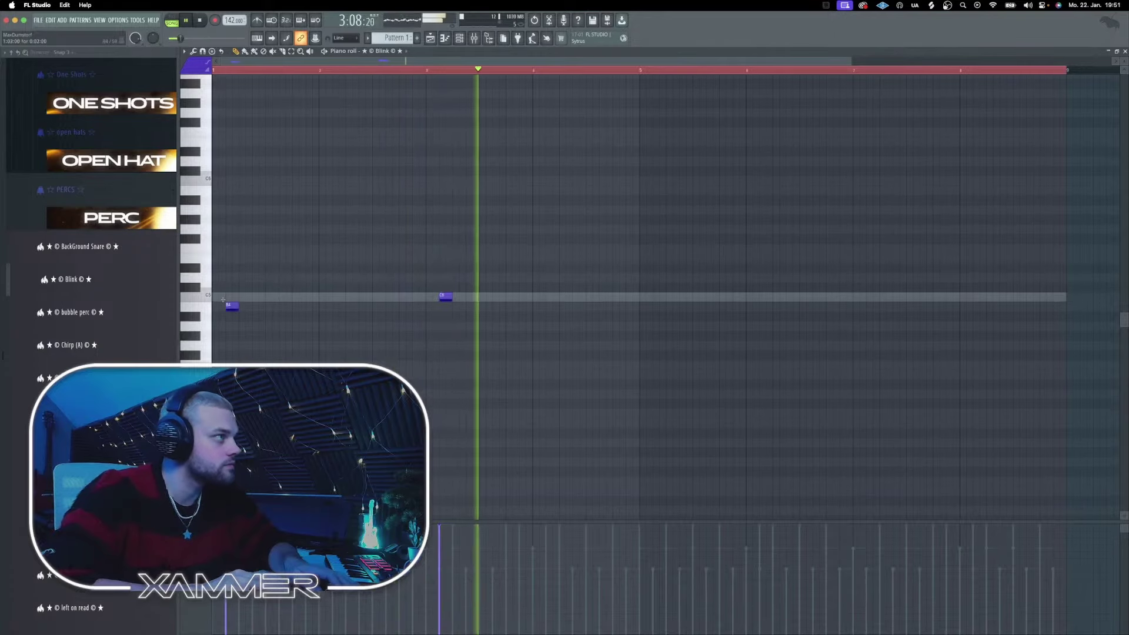
pyautogui.moveTo(231, 305); pyautogui.dragTo(231, 297)
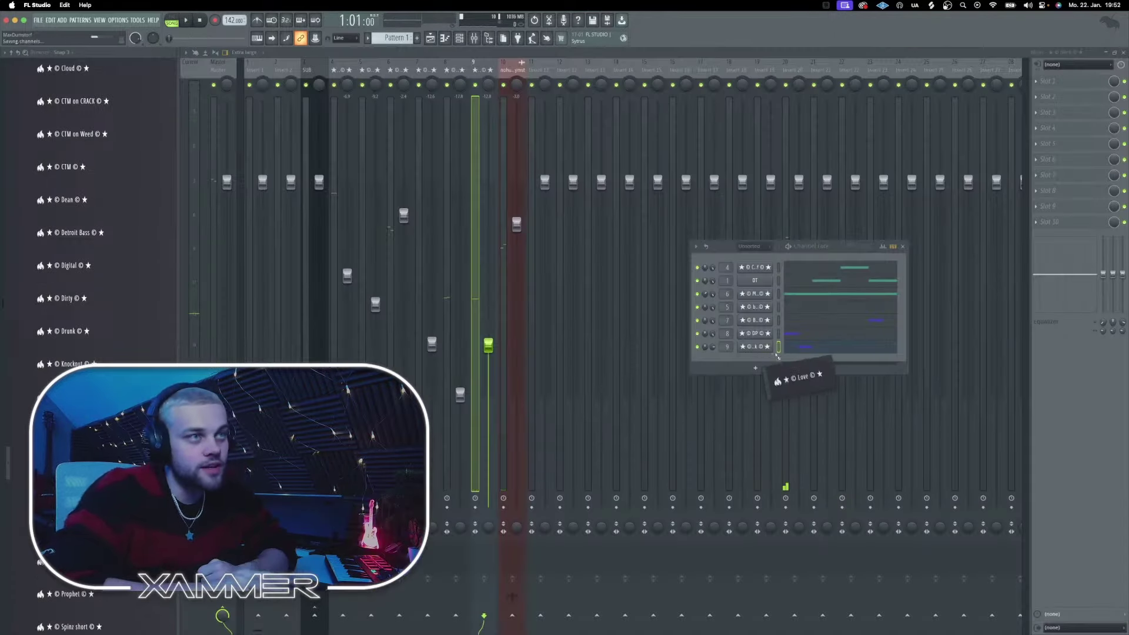
# Step: Load the Love 808 sample as a new channel beneath the last channel and select a mixer track
pyautogui.moveTo(778, 356); pyautogui.dragTo(777, 357)
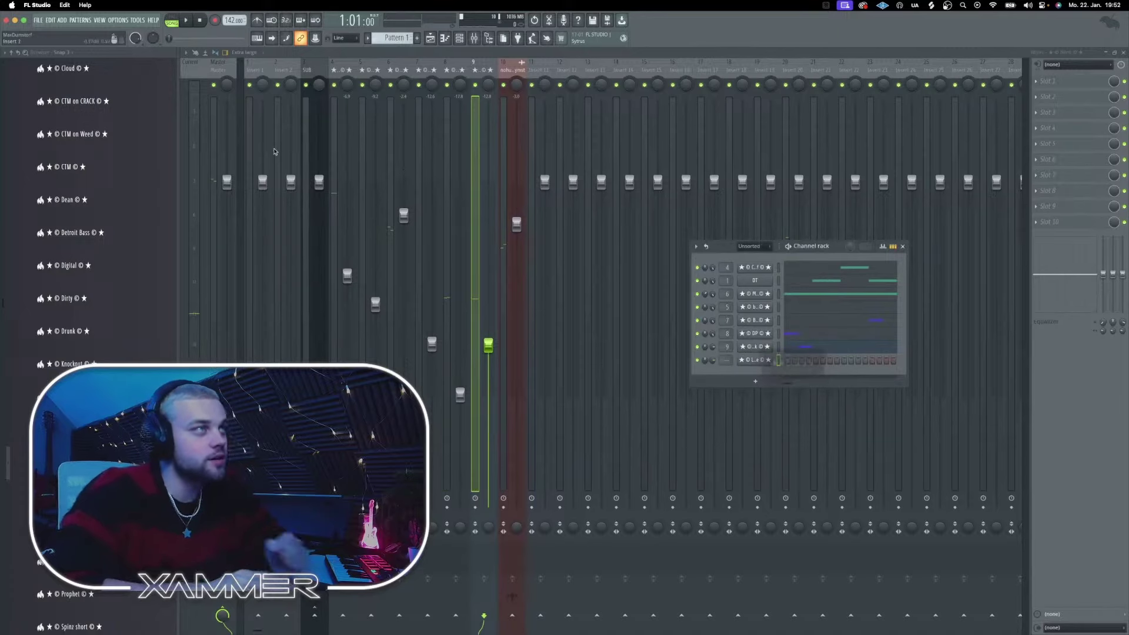
pyautogui.click(290, 64)
# Step: Write the 808 root notes across the eight-bar pattern and swap the Love sample for Drunk
pyautogui.press('F7')
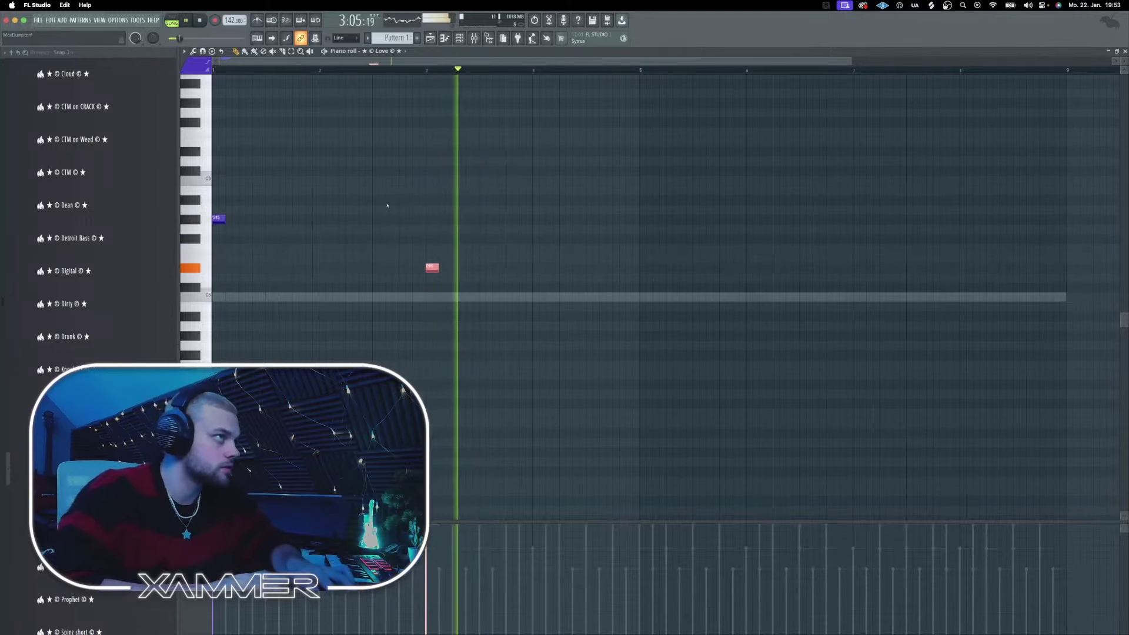
pyautogui.press('space')
pyautogui.click(202, 251)
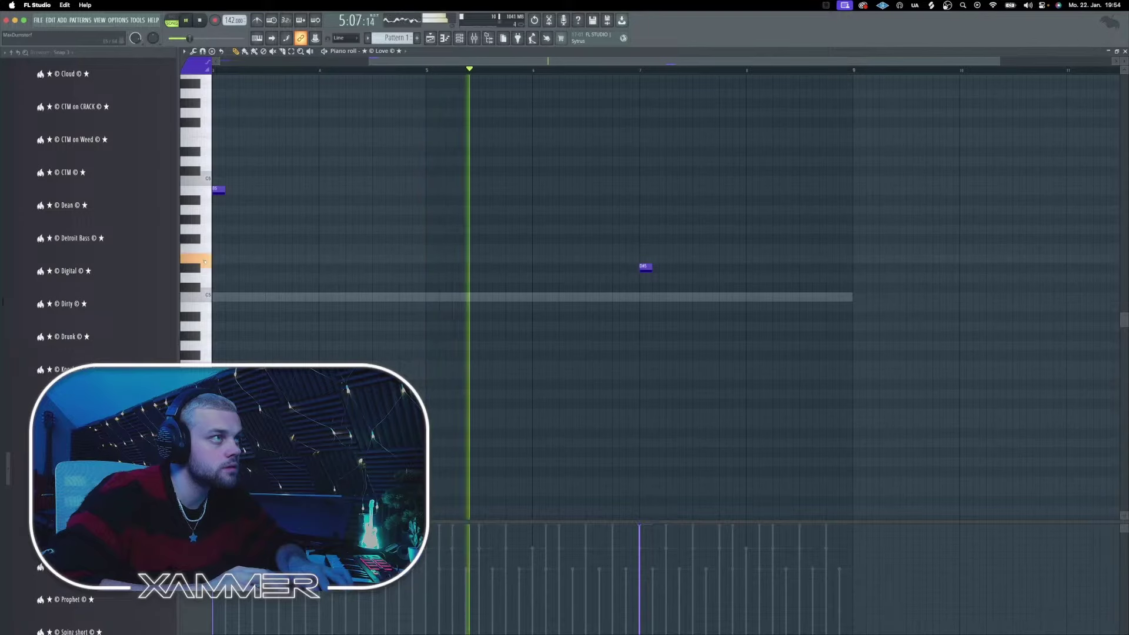
pyautogui.press('space')
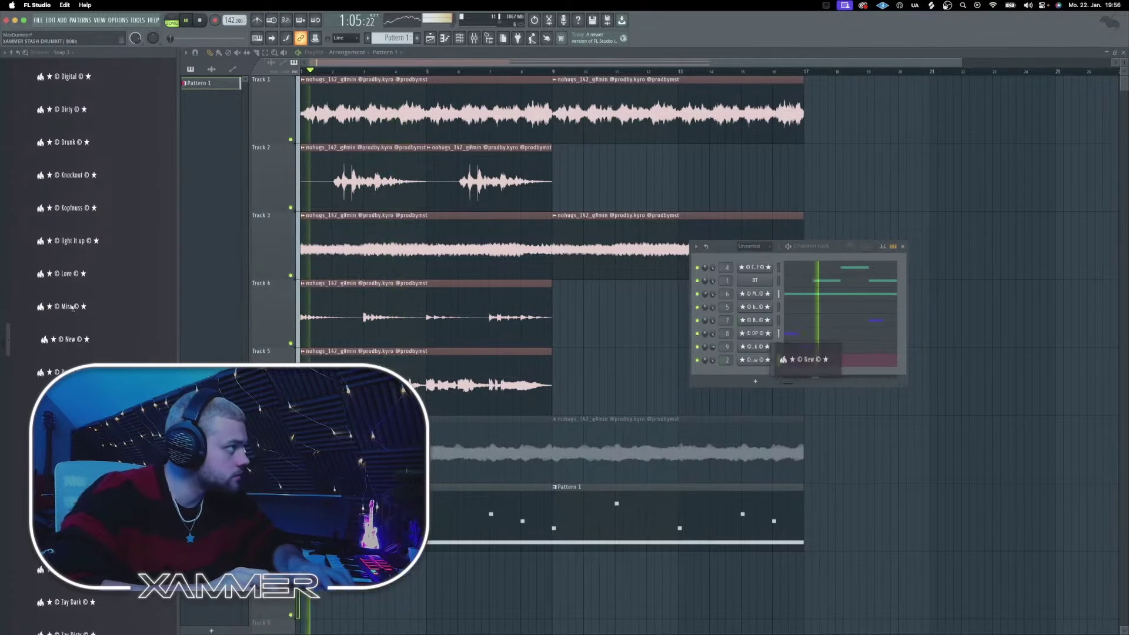
pyautogui.press('F9')
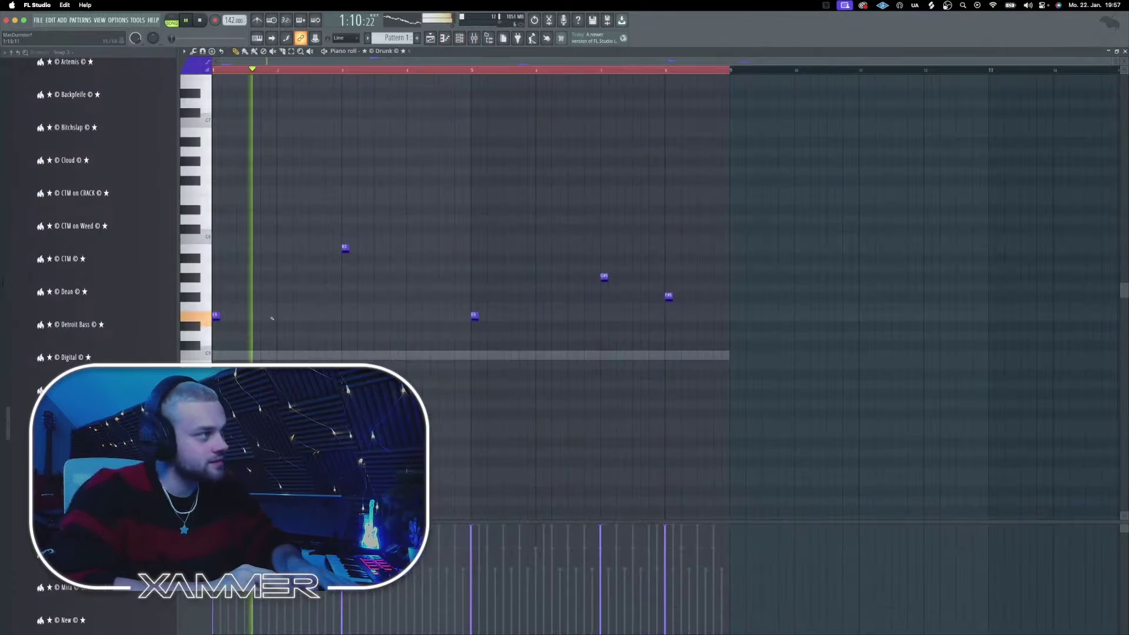
# Step: Extend the Drunk 808 line with repeated E5 notes in bars 1 and 2 and repeated B5 notes in bars 3 and 4
pyautogui.press('F6')
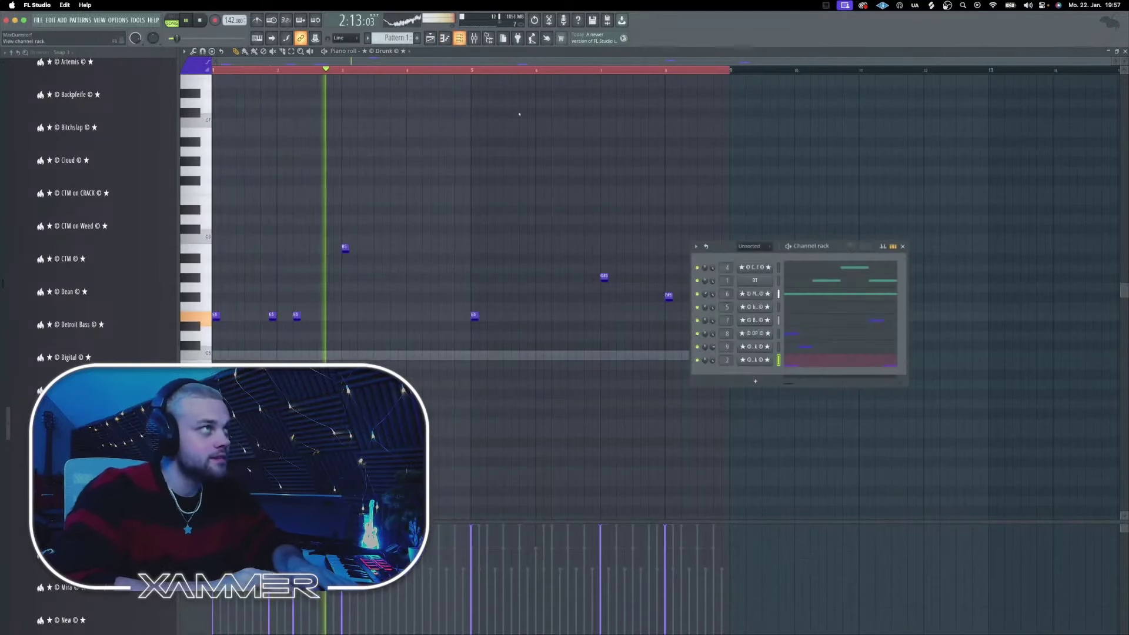
pyautogui.rightClick(759, 360)
pyautogui.click(461, 366)
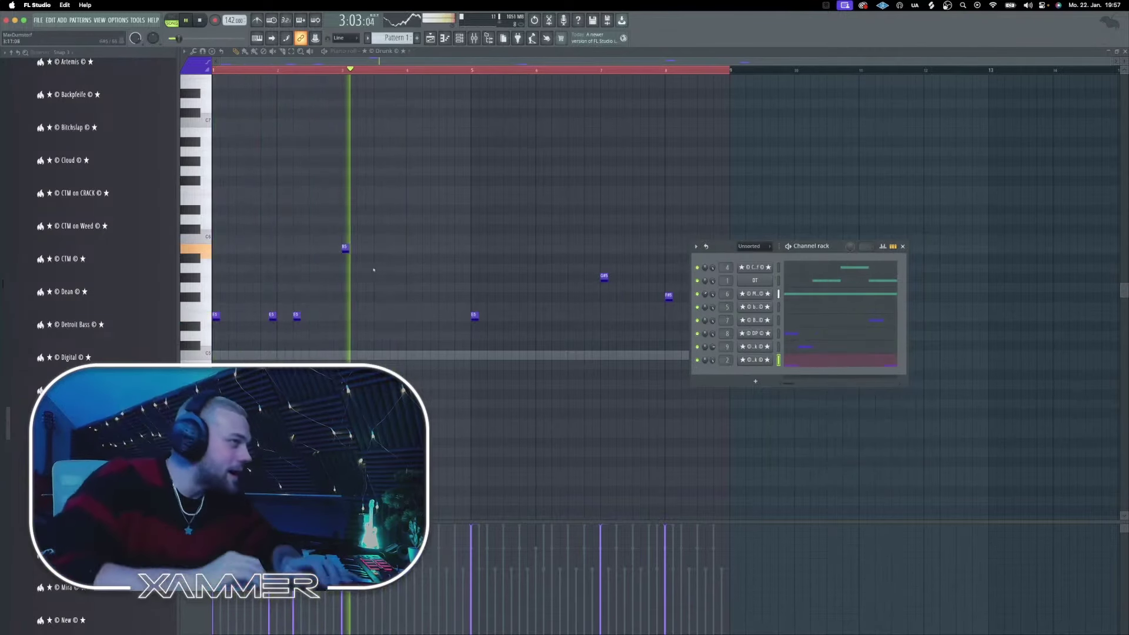
pyautogui.press('F6')
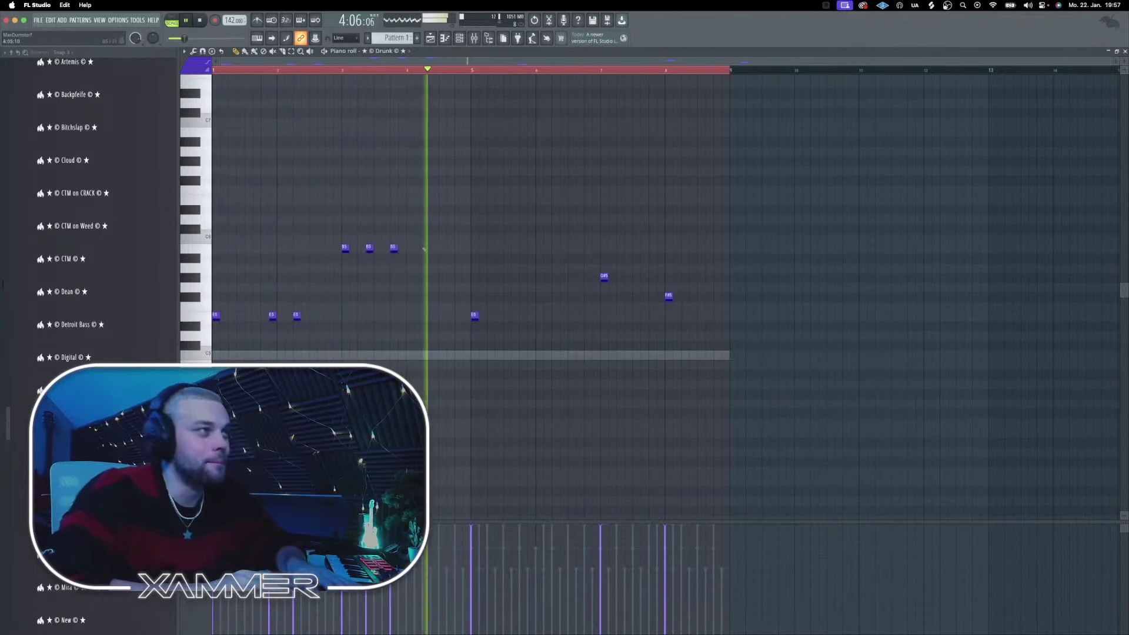
pyautogui.press('space')
pyautogui.press('space')
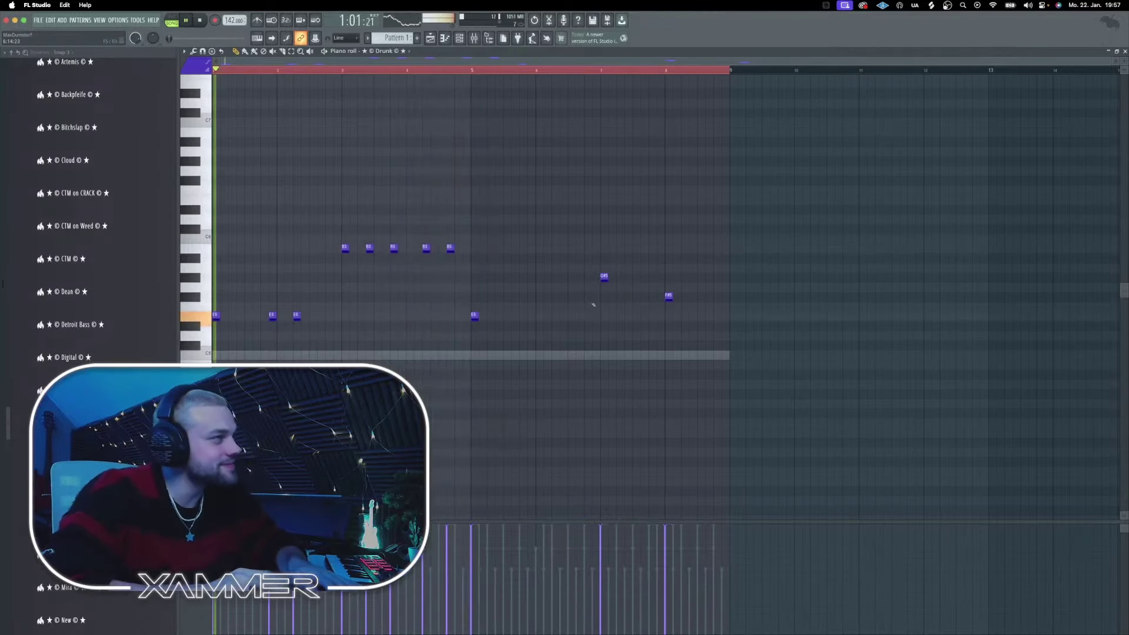
# Step: Replace the single E5 note at bar 5 with a duplicate of the three opening E5 notes
pyautogui.click(474, 316)
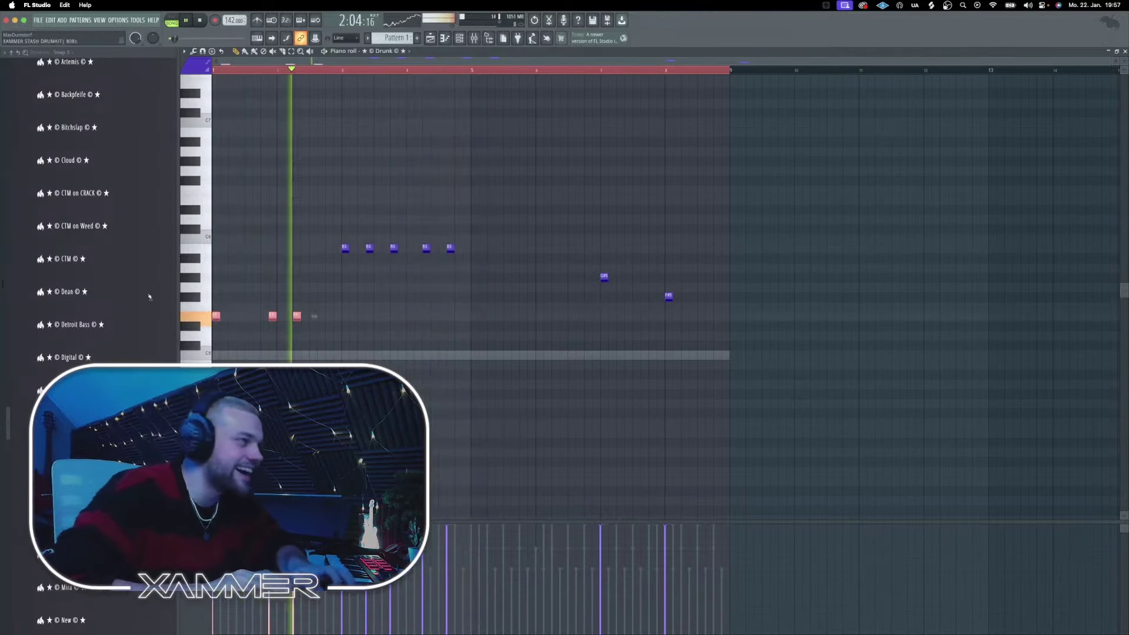
pyautogui.hotkey('ctrl', 'b')
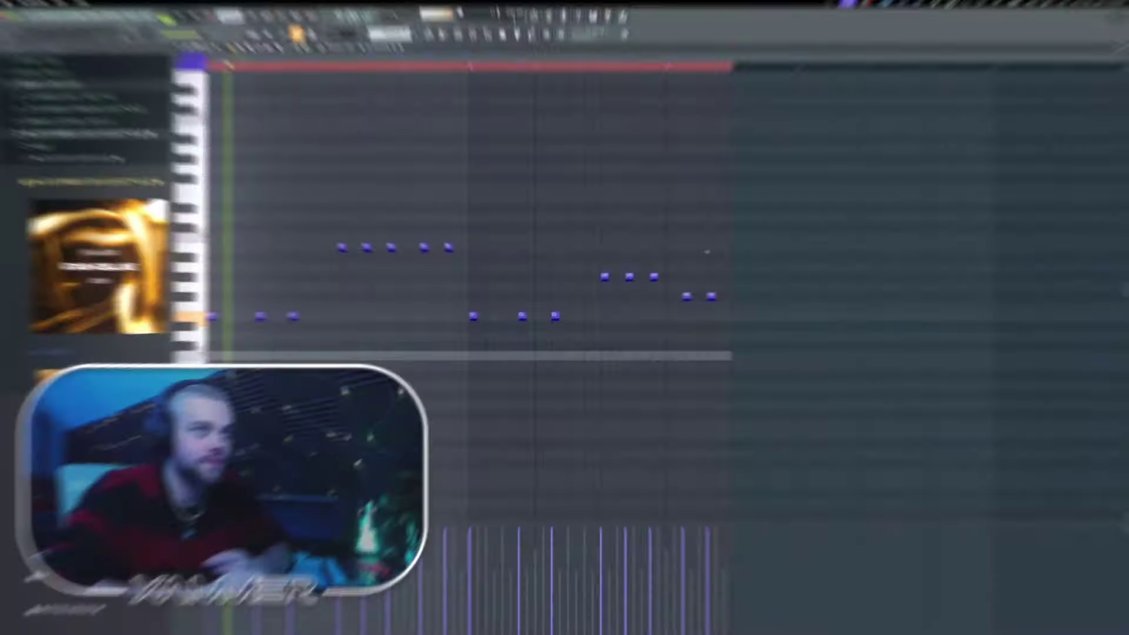
# Step: Duplicate the drum and 808 clips on Tracks 1 to 8 from bars 9–25 directly after themselves in the playlist
pyautogui.press('F6')
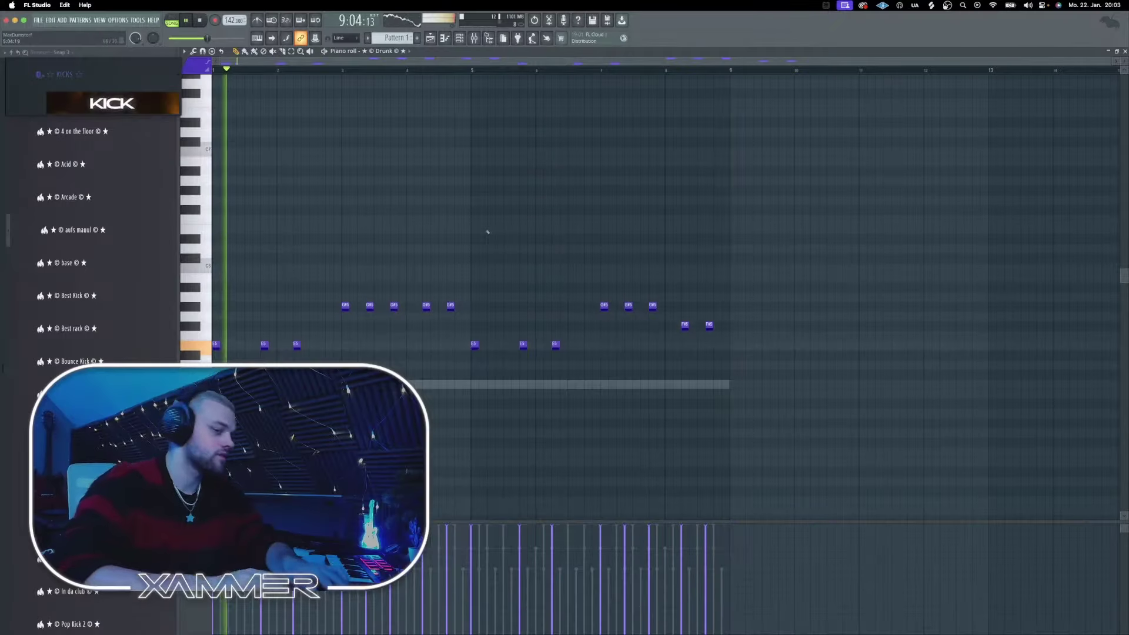
pyautogui.press('F7')
pyautogui.press('F7')
pyautogui.press('F5')
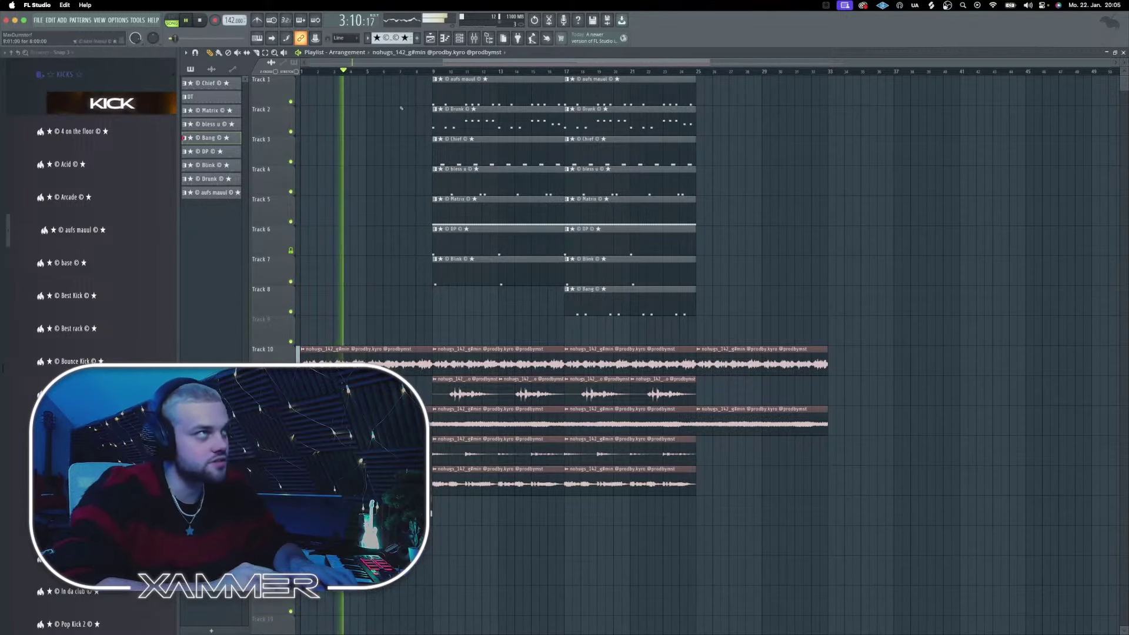
pyautogui.moveTo(733, 323); pyautogui.dragTo(431, 76)
pyautogui.hotkey('ctrl', 'b')
# Step: Make the two-bar Drunk clip at bar 25 a unique pattern and delete its second and third notes
pyautogui.rightClick(731, 113)
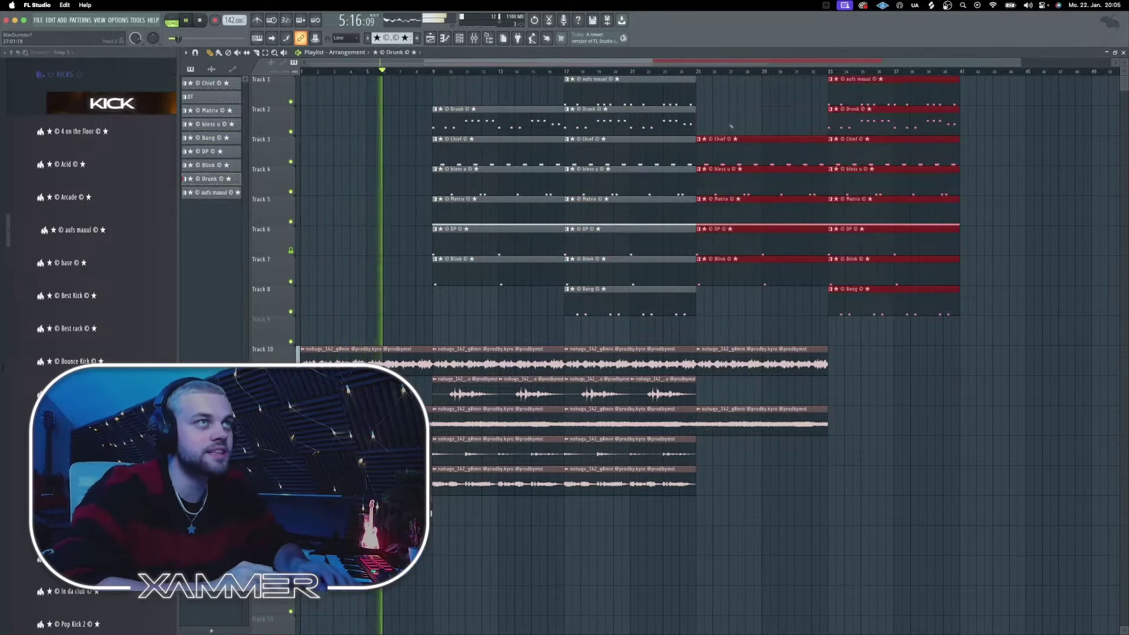
pyautogui.hotkey('ctrl', 'z')
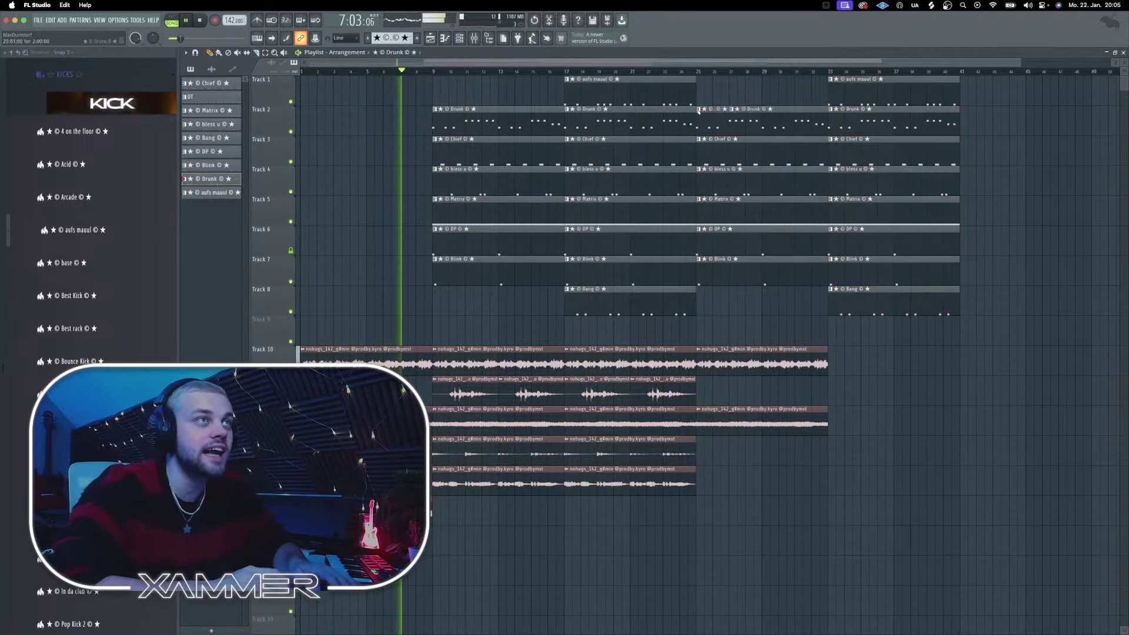
pyautogui.click(699, 110)
pyautogui.click(723, 171)
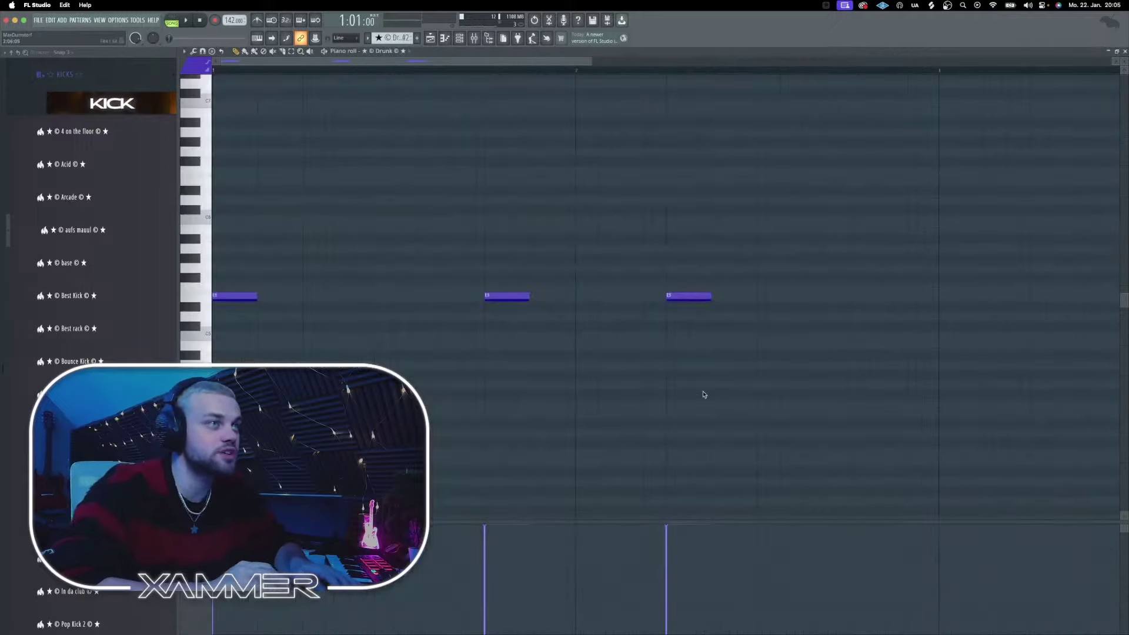
pyautogui.moveTo(708, 399); pyautogui.dragTo(446, 225)
pyautogui.press('Delete')
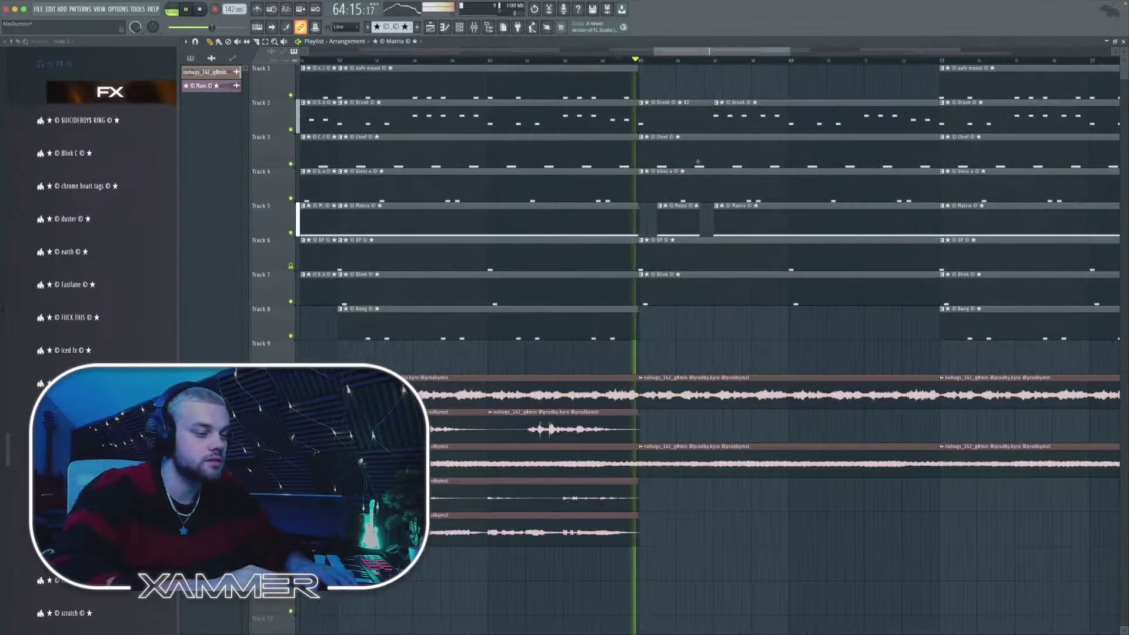
# Step: Mute the nohugs melody clip at bars 25 to 33 on the third melody track
pyautogui.scroll(-3, 703, 196)
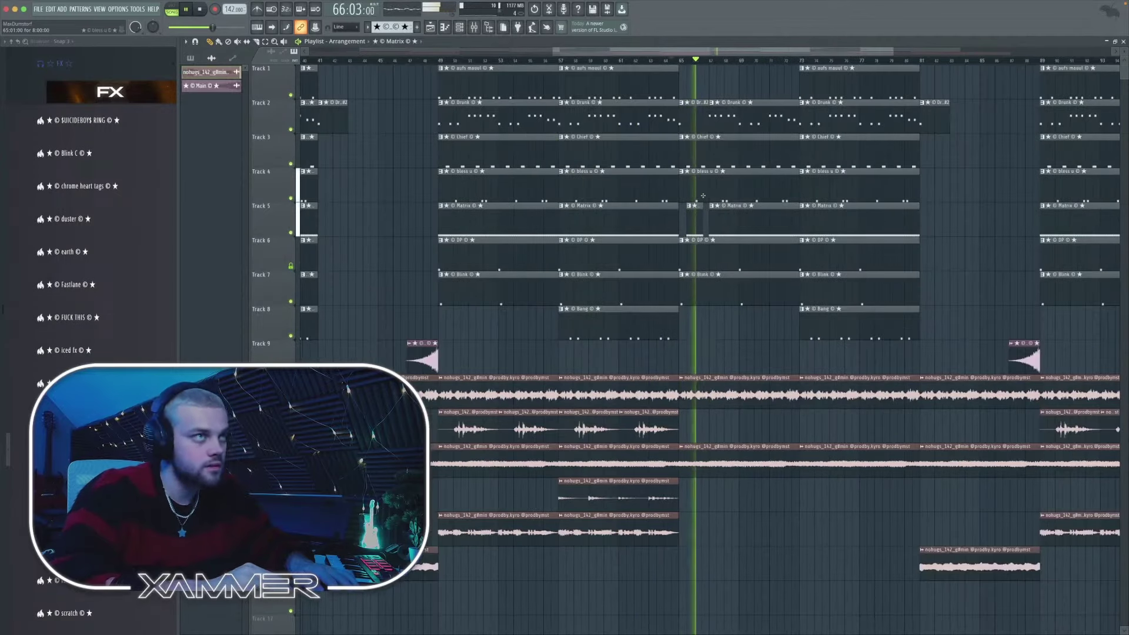
pyautogui.hscroll(-10, 702, 196)
pyautogui.scroll(-2, 412, 147)
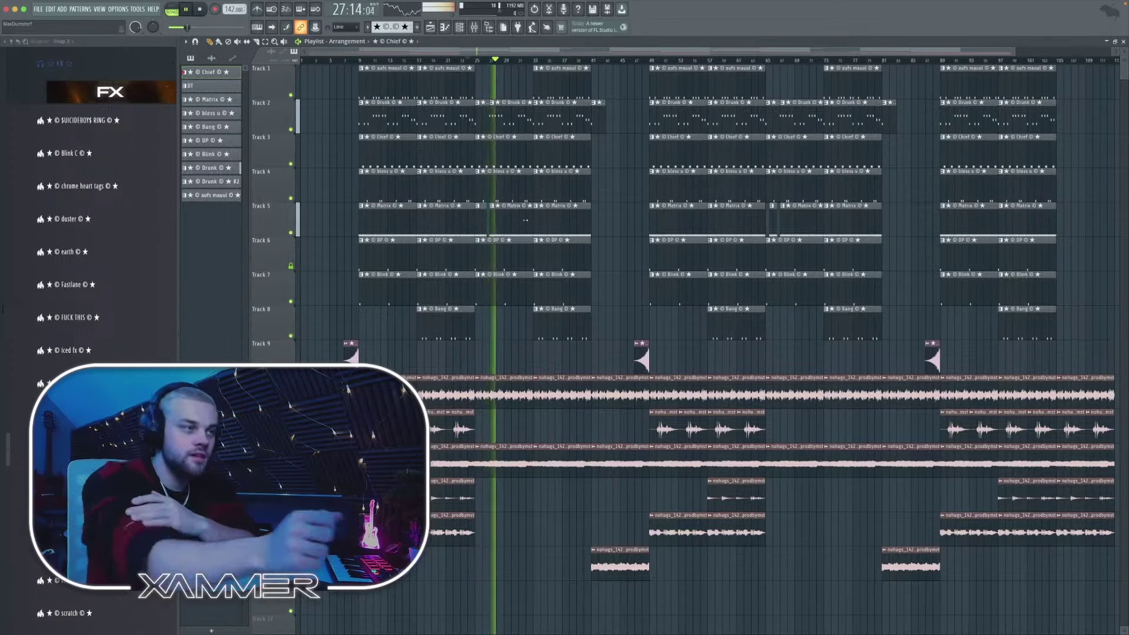
pyautogui.click(520, 445)
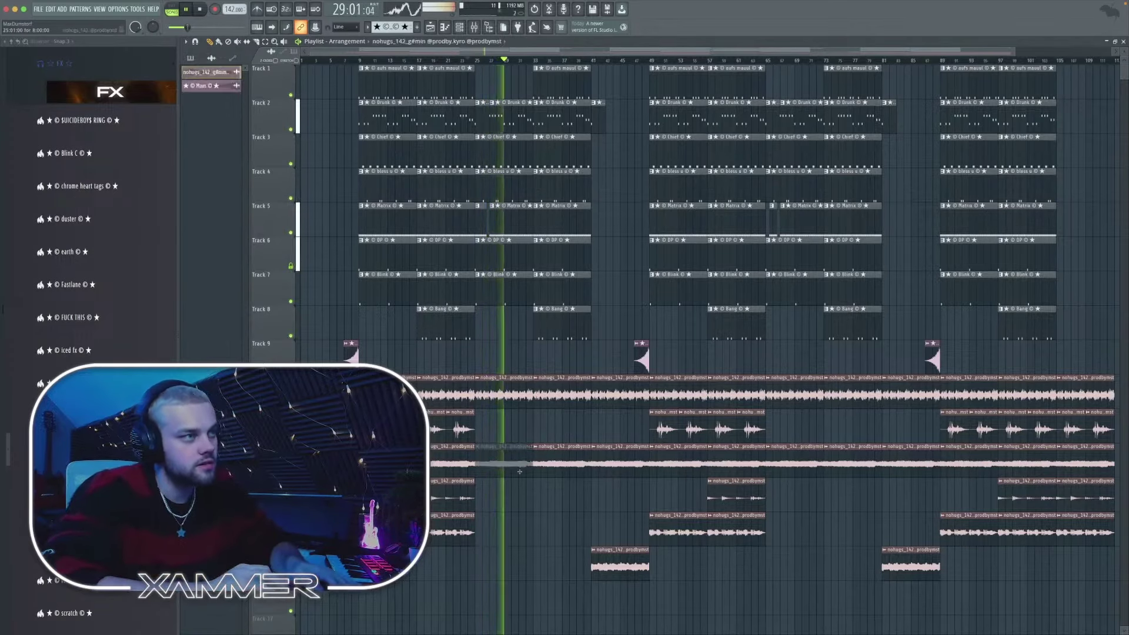